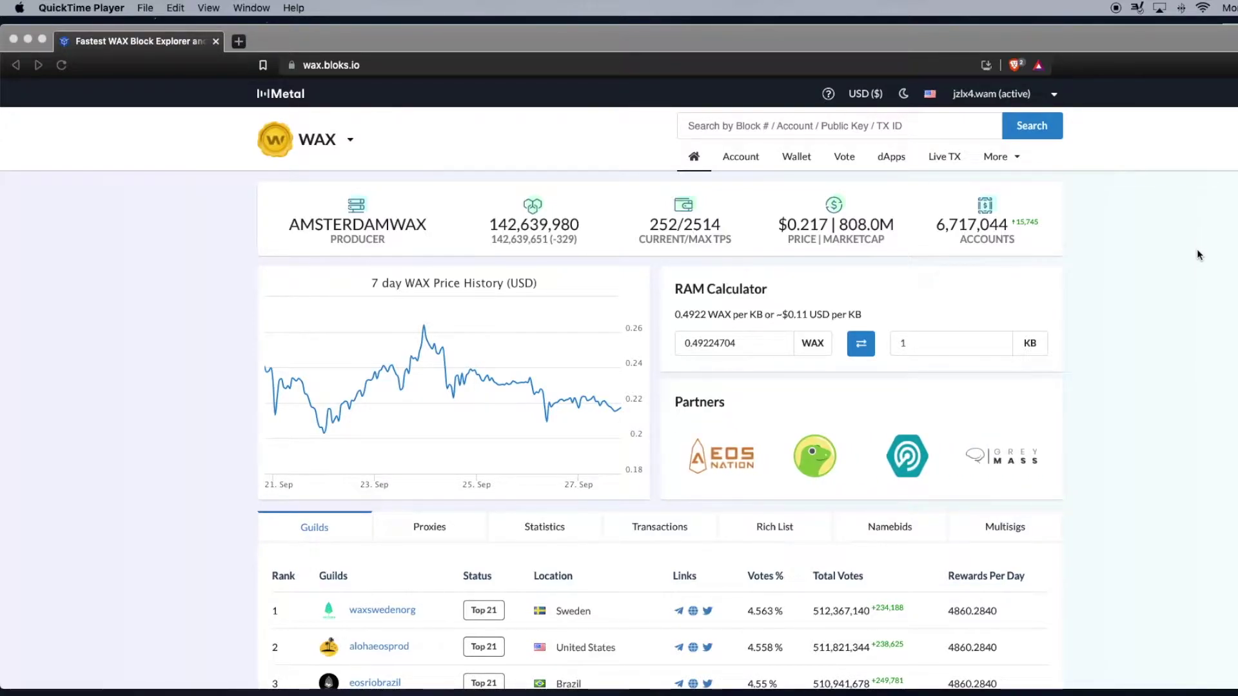
{"action": "scroll", "coordinate": [1197, 255], "scroll_direction": "down", "scroll_amount": 2}
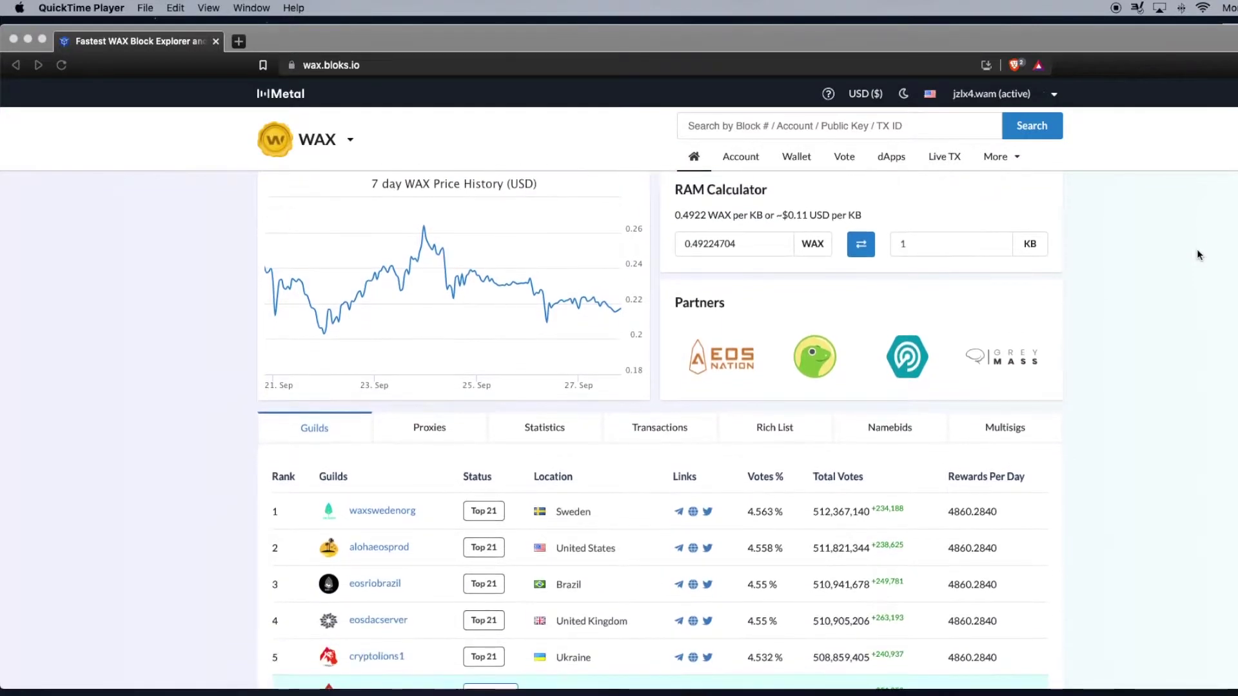
{"action": "scroll", "coordinate": [1197, 254], "scroll_direction": "down", "scroll_amount": 4}
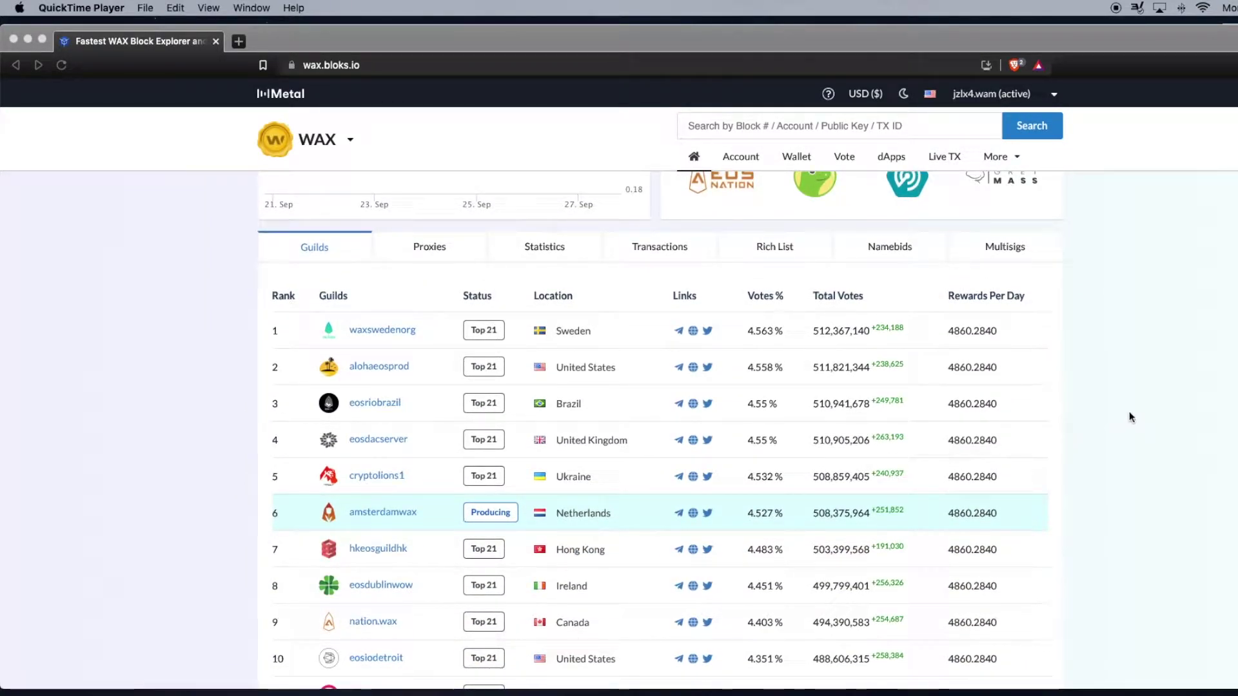
{"action": "scroll", "coordinate": [1128, 417], "scroll_direction": "down", "scroll_amount": 1}
{"action": "scroll", "coordinate": [1128, 417], "scroll_direction": "down", "scroll_amount": 2}
{"action": "scroll", "coordinate": [1128, 417], "scroll_direction": "down", "scroll_amount": 3}
{"action": "scroll", "coordinate": [1128, 417], "scroll_direction": "down", "scroll_amount": 2}
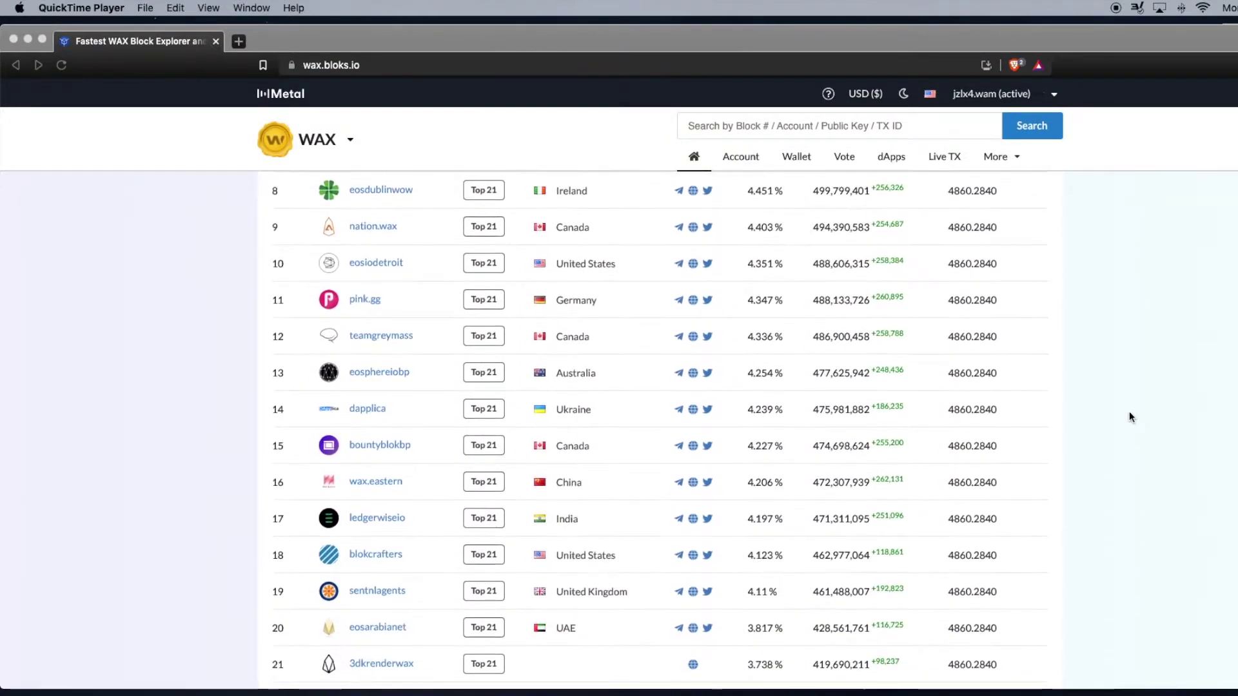
{"action": "scroll", "coordinate": [1128, 417], "scroll_direction": "down", "scroll_amount": 3}
{"action": "scroll", "coordinate": [1128, 417], "scroll_direction": "down", "scroll_amount": 1}
{"action": "scroll", "coordinate": [734, 387], "scroll_direction": "down", "scroll_amount": 4}
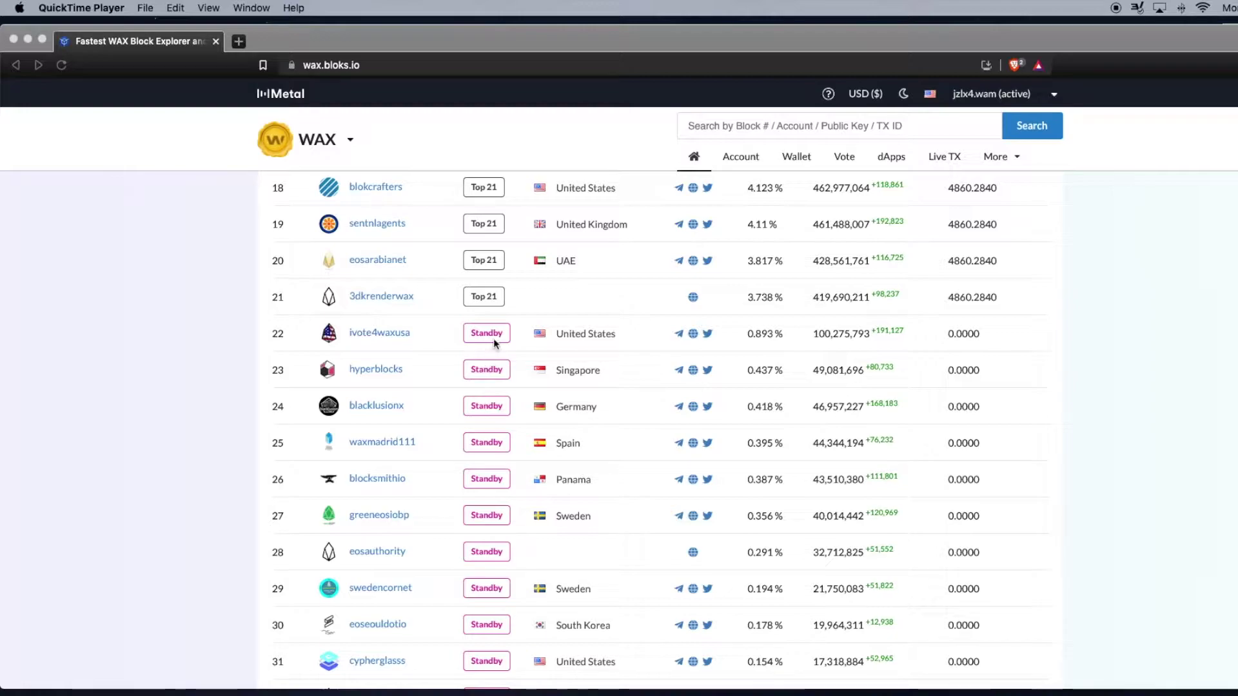
{"action": "scroll", "coordinate": [1181, 425], "scroll_direction": "up", "scroll_amount": 2}
{"action": "scroll", "coordinate": [1180, 425], "scroll_direction": "up", "scroll_amount": 1}
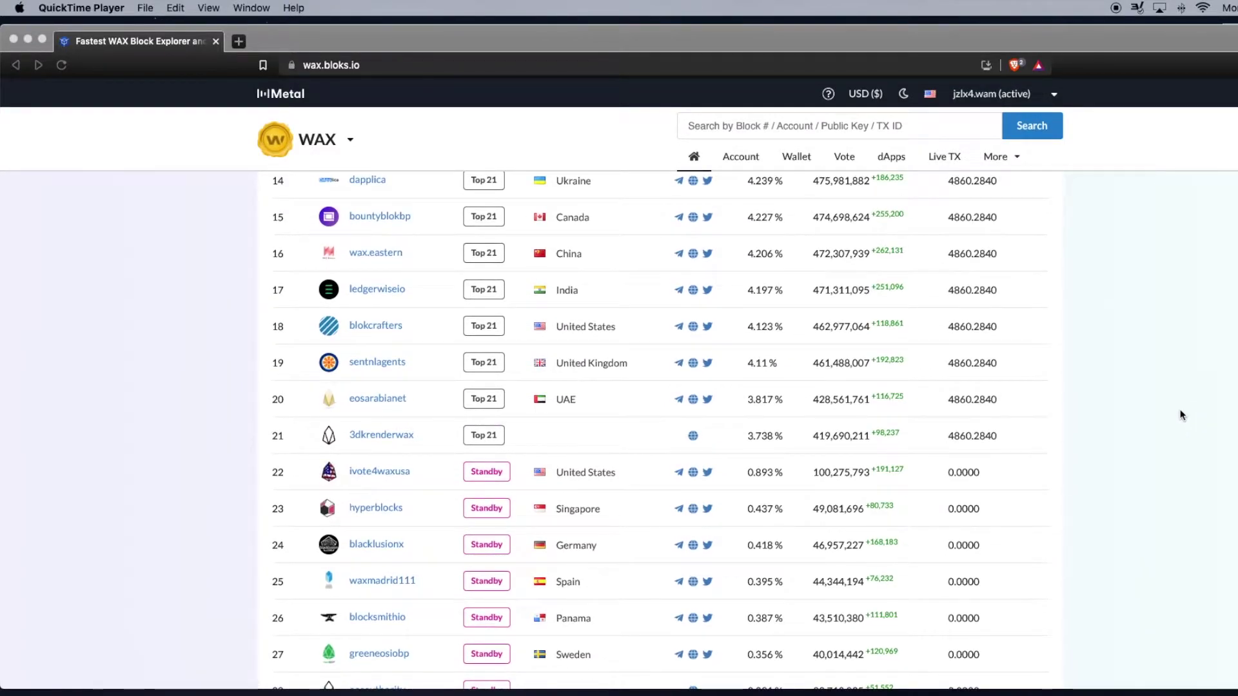
{"action": "scroll", "coordinate": [1181, 414], "scroll_direction": "up", "scroll_amount": 4}
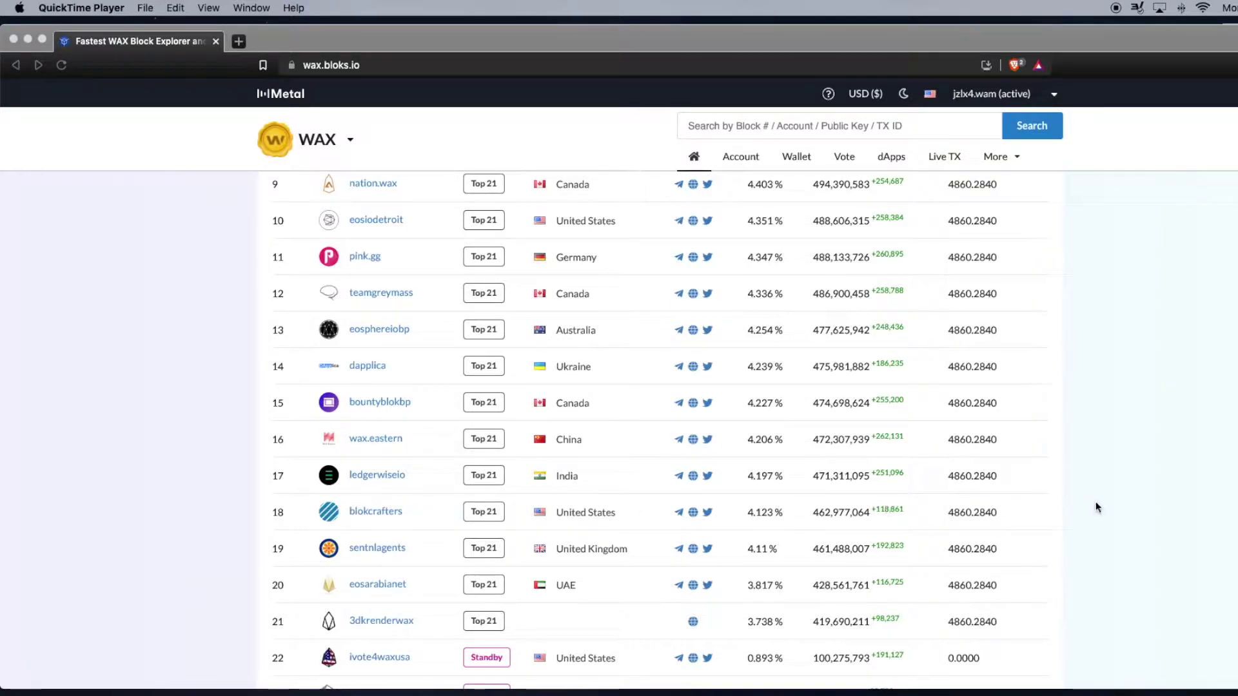
{"action": "scroll", "coordinate": [1125, 497], "scroll_direction": "up", "scroll_amount": 1}
{"action": "scroll", "coordinate": [1125, 498], "scroll_direction": "up", "scroll_amount": 1}
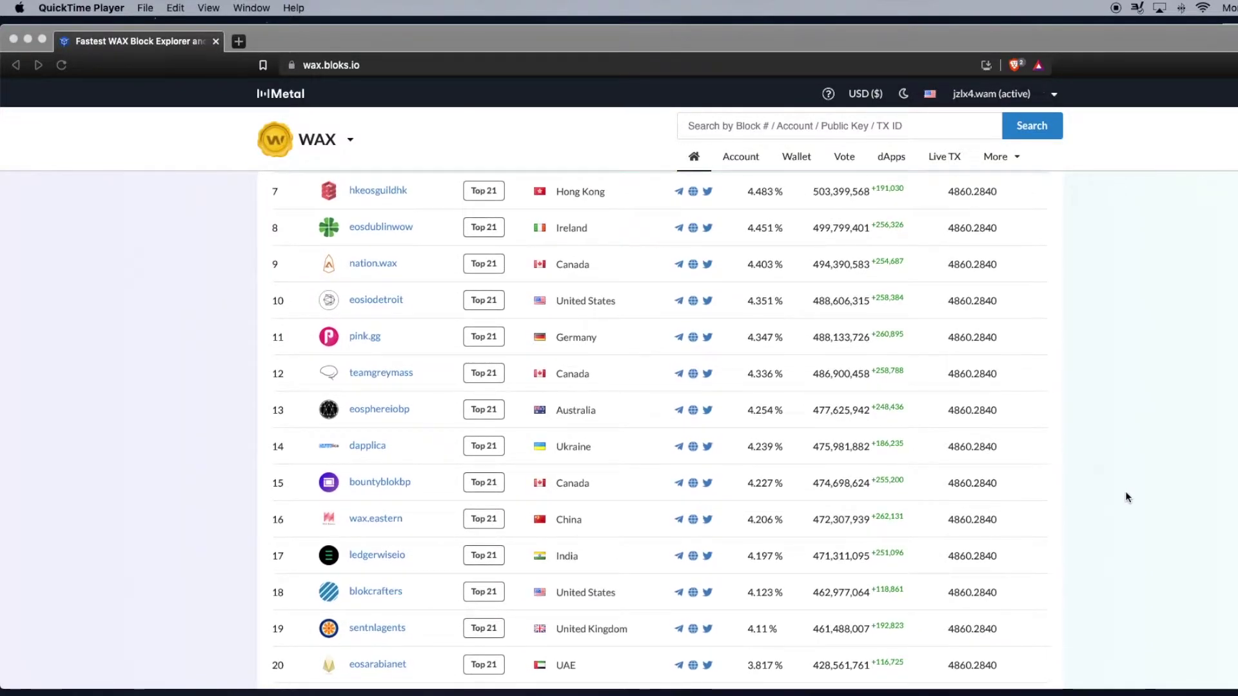
{"action": "scroll", "coordinate": [1125, 497], "scroll_direction": "up", "scroll_amount": 5}
{"action": "scroll", "coordinate": [1126, 498], "scroll_direction": "up", "scroll_amount": 5}
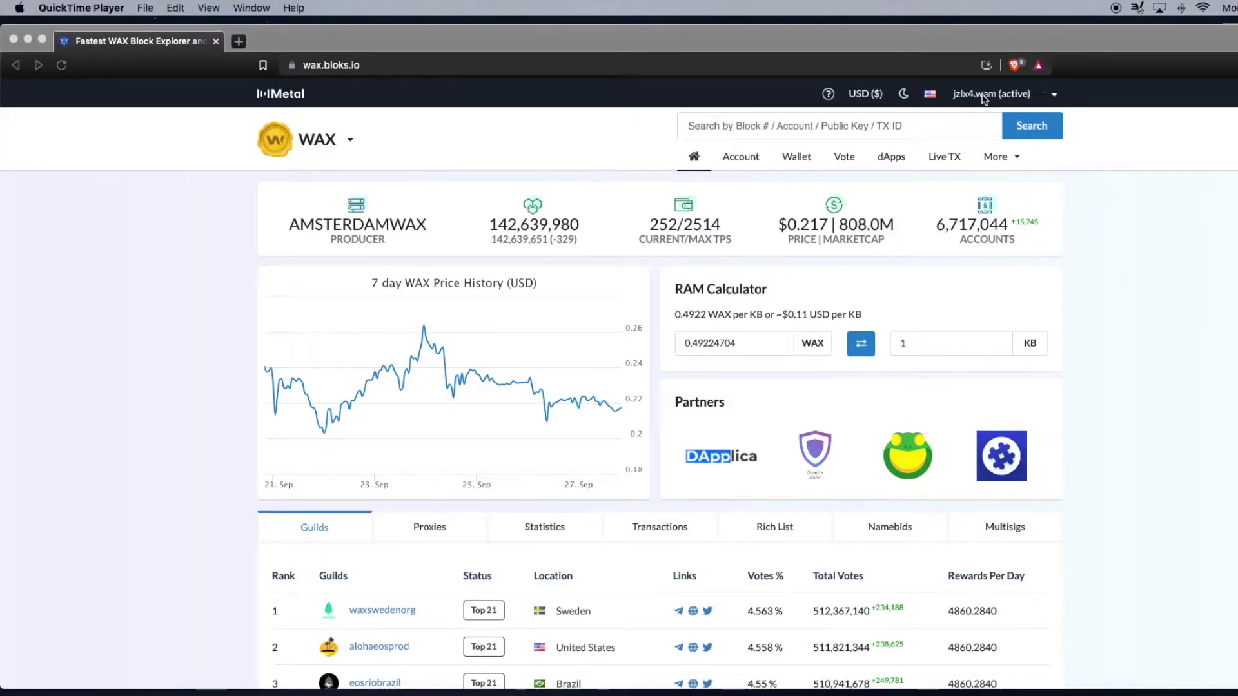
Show the account overview with its resources, chain data and transaction history.
{"action": "left_click", "coordinate": [747, 158]}
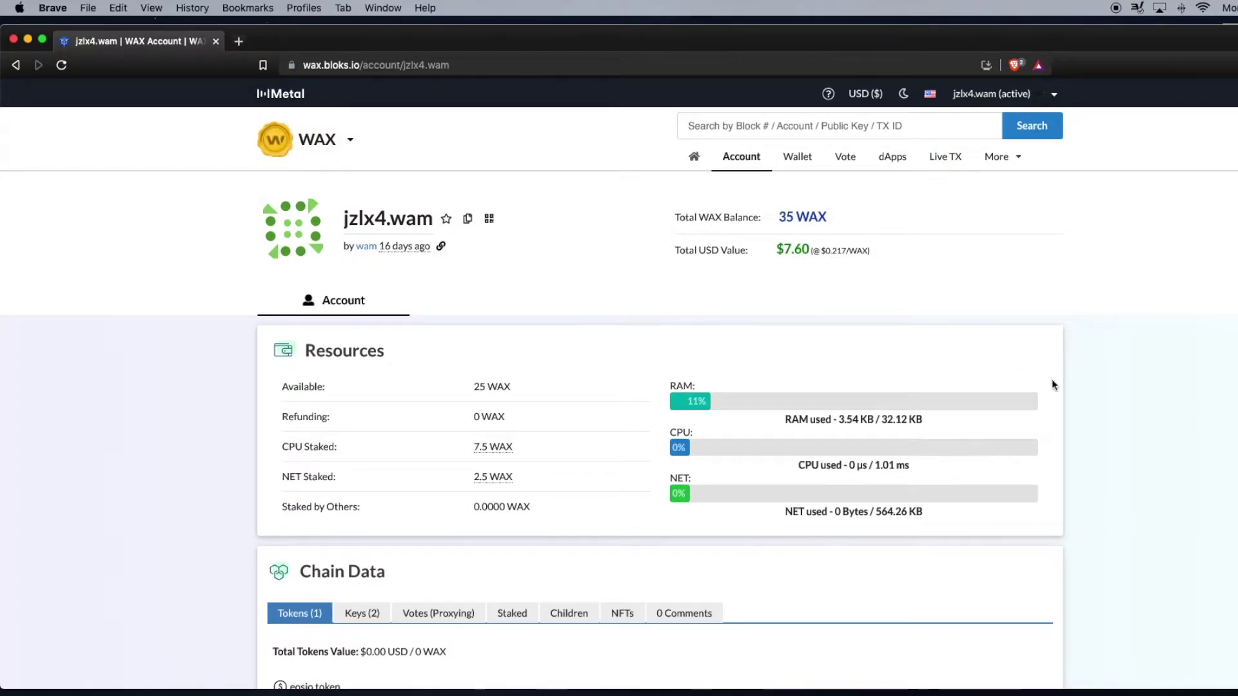
{"action": "scroll", "coordinate": [1053, 384], "scroll_direction": "down", "scroll_amount": 1}
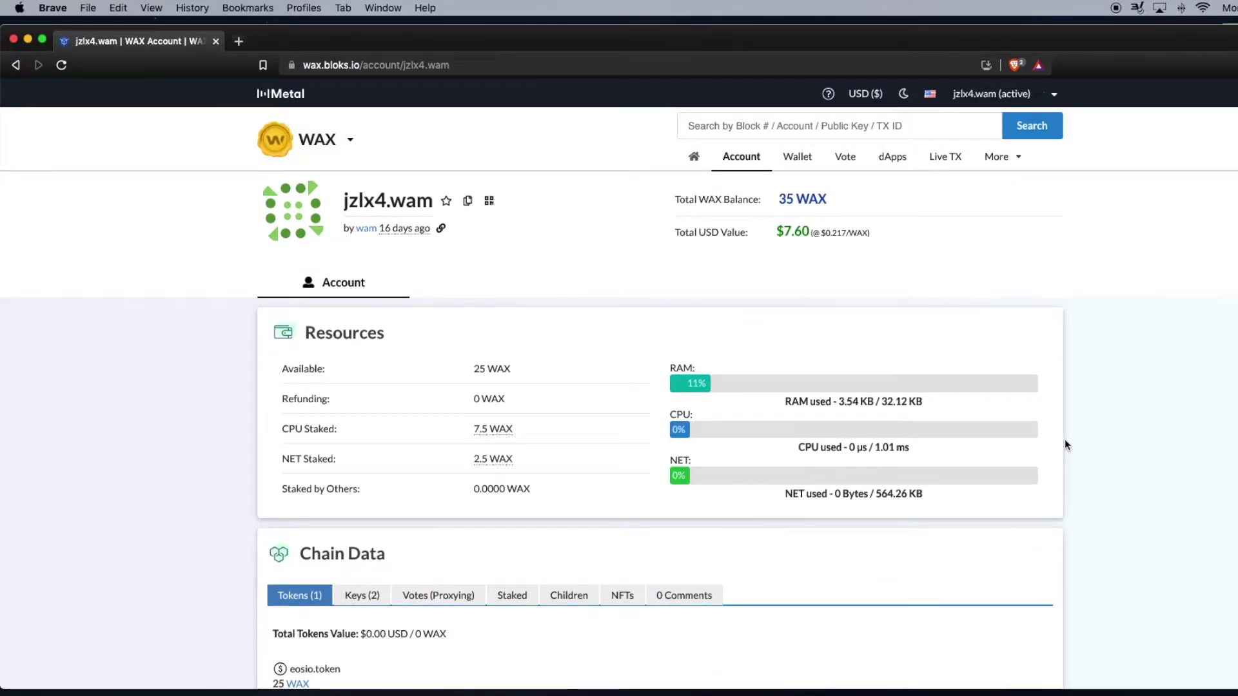
{"action": "scroll", "coordinate": [1064, 440], "scroll_direction": "down", "scroll_amount": 1}
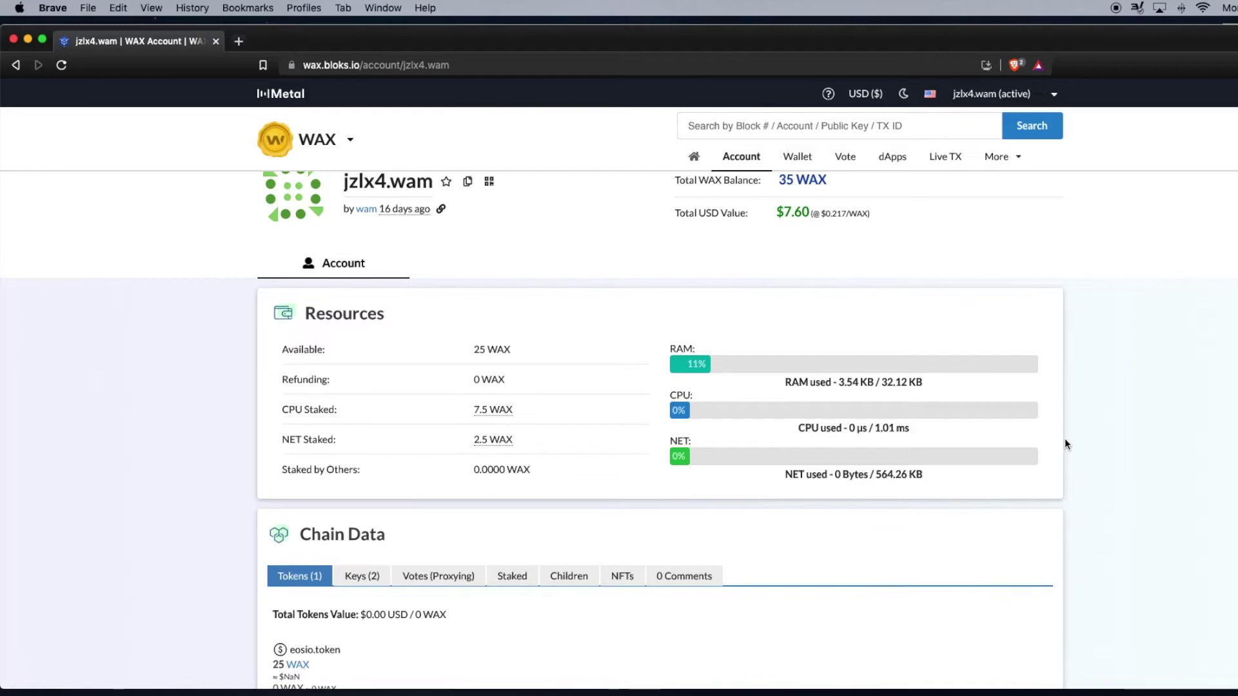
{"action": "scroll", "coordinate": [1065, 443], "scroll_direction": "down", "scroll_amount": 1}
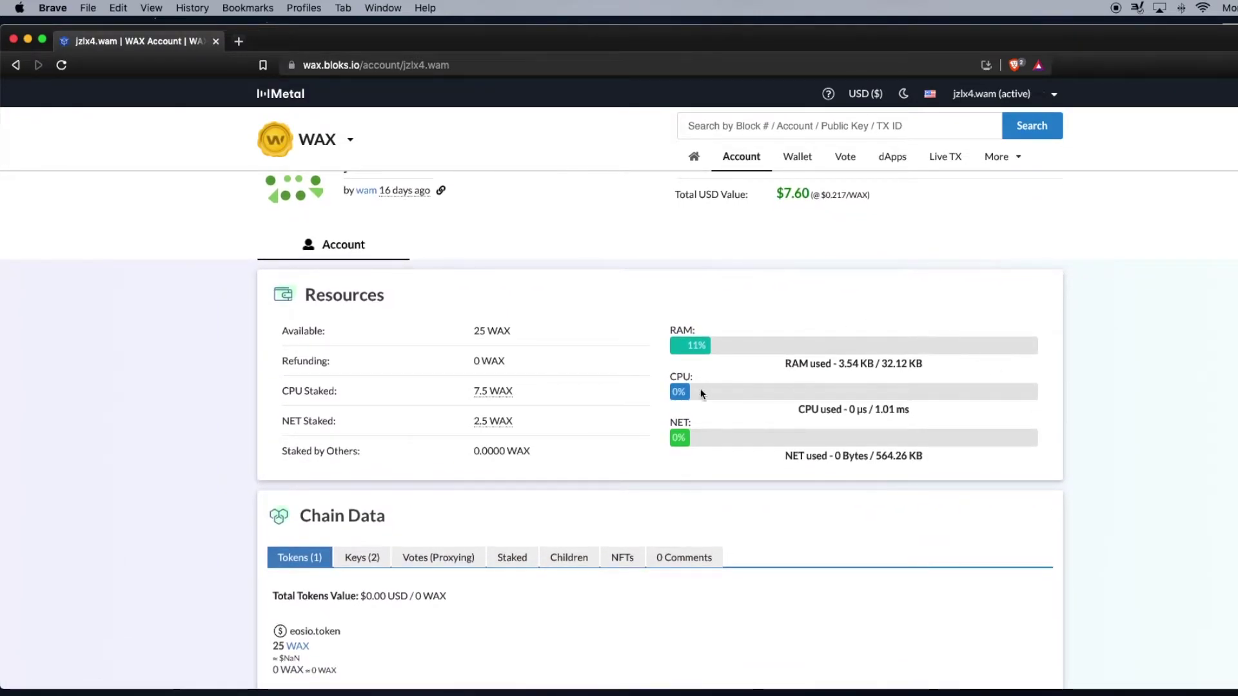
{"action": "scroll", "coordinate": [1136, 433], "scroll_direction": "down", "scroll_amount": 5}
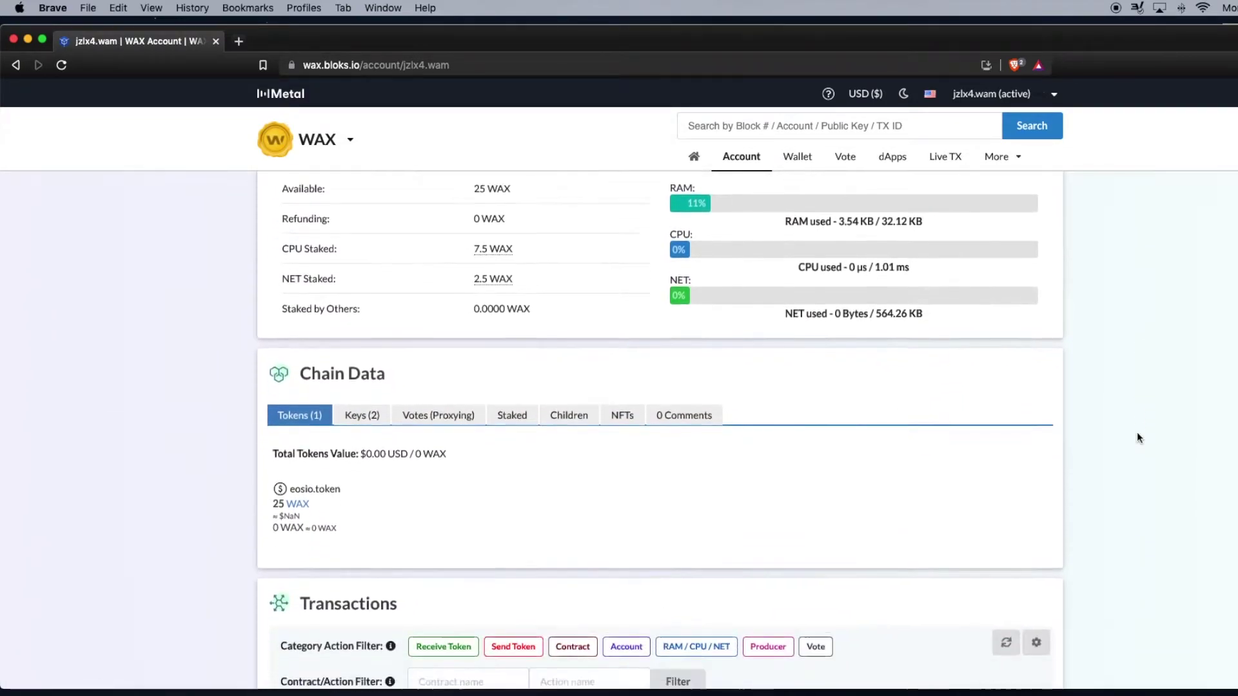
{"action": "scroll", "coordinate": [1136, 438], "scroll_direction": "down", "scroll_amount": 1}
{"action": "scroll", "coordinate": [495, 445], "scroll_direction": "down", "scroll_amount": 2}
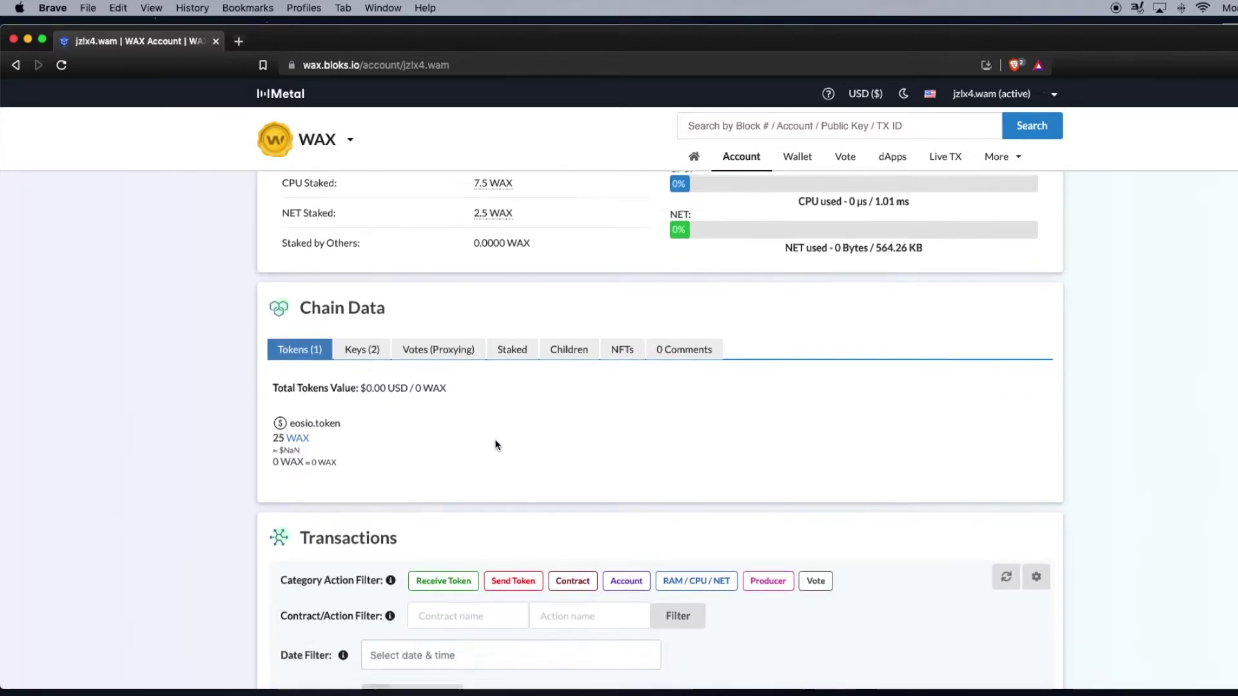
{"action": "scroll", "coordinate": [496, 444], "scroll_direction": "down", "scroll_amount": 5}
{"action": "scroll", "coordinate": [677, 454], "scroll_direction": "down", "scroll_amount": 2}
{"action": "scroll", "coordinate": [819, 537], "scroll_direction": "down", "scroll_amount": 2}
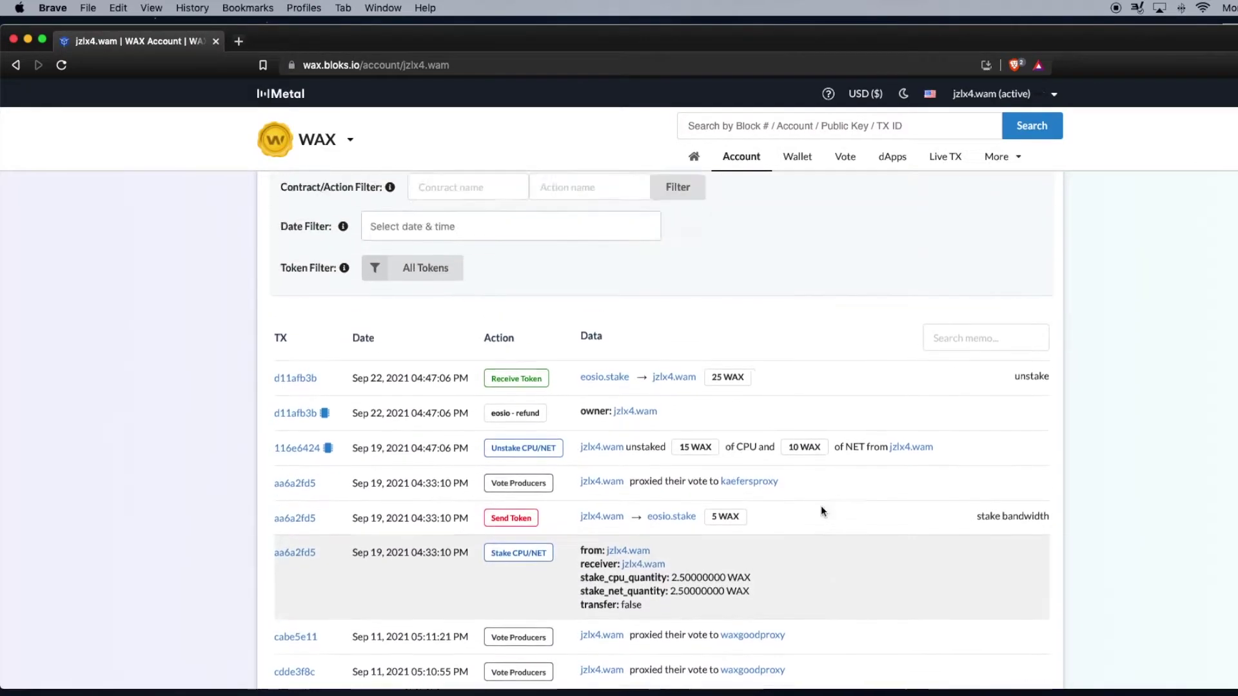
{"action": "scroll", "coordinate": [821, 506], "scroll_direction": "up", "scroll_amount": 2}
{"action": "scroll", "coordinate": [821, 506], "scroll_direction": "up", "scroll_amount": 3}
{"action": "scroll", "coordinate": [822, 505], "scroll_direction": "up", "scroll_amount": 5}
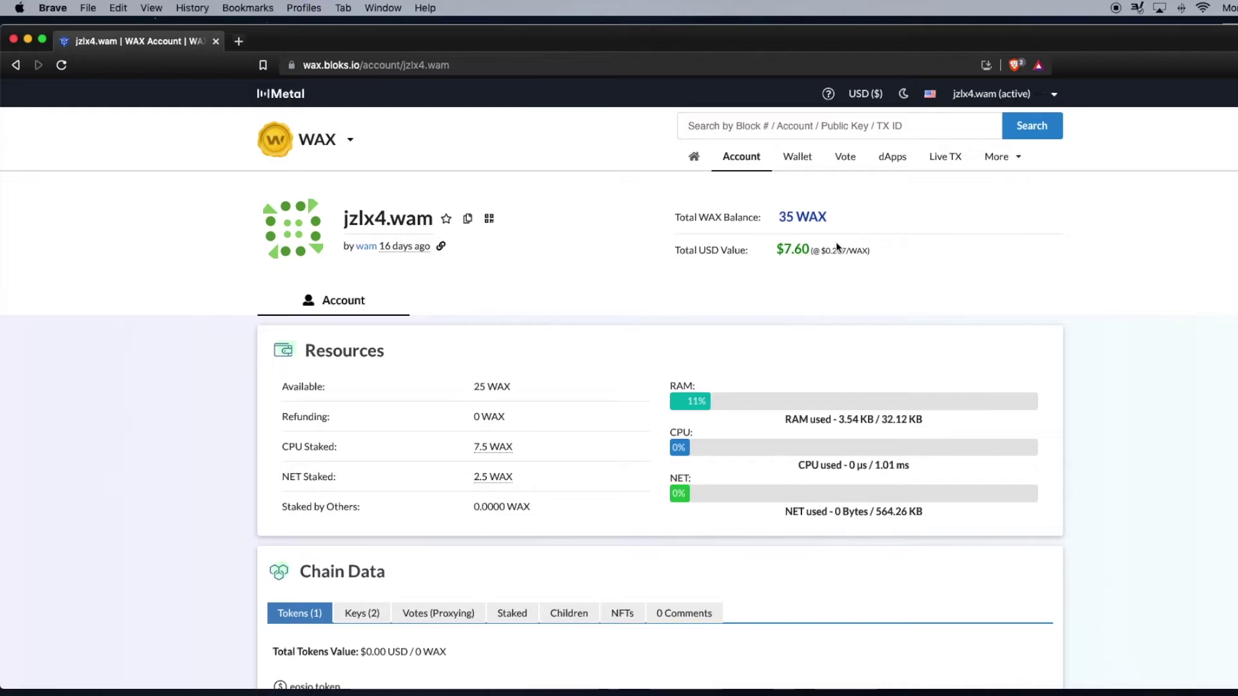
Show the wallet's Stake CPU/NET form for staking WAX.
{"action": "left_click", "coordinate": [798, 155]}
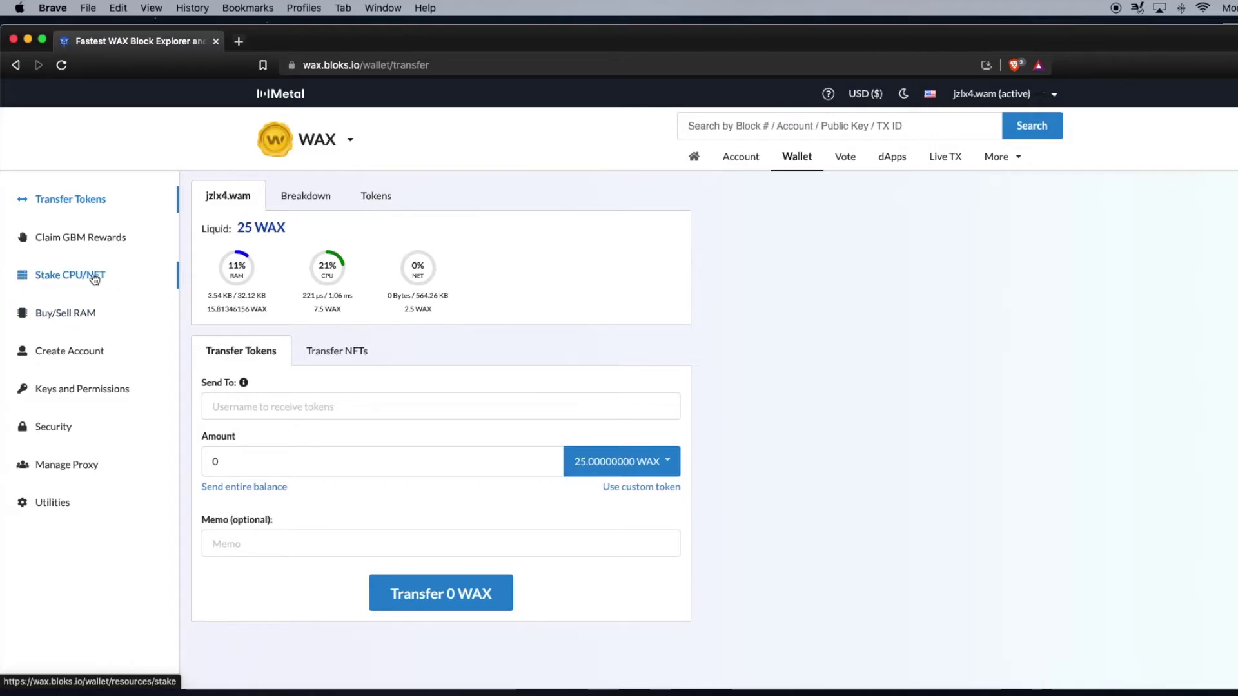
{"action": "left_click", "coordinate": [71, 275]}
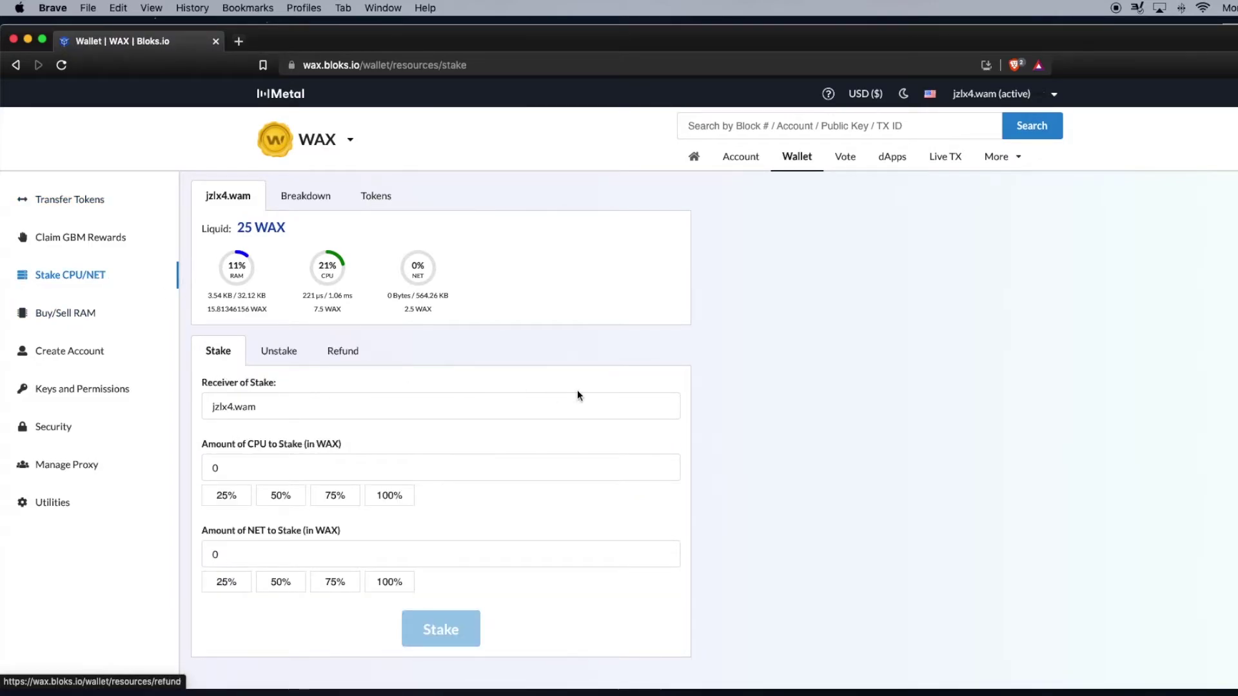
{"action": "scroll", "coordinate": [577, 395], "scroll_direction": "down", "scroll_amount": 1}
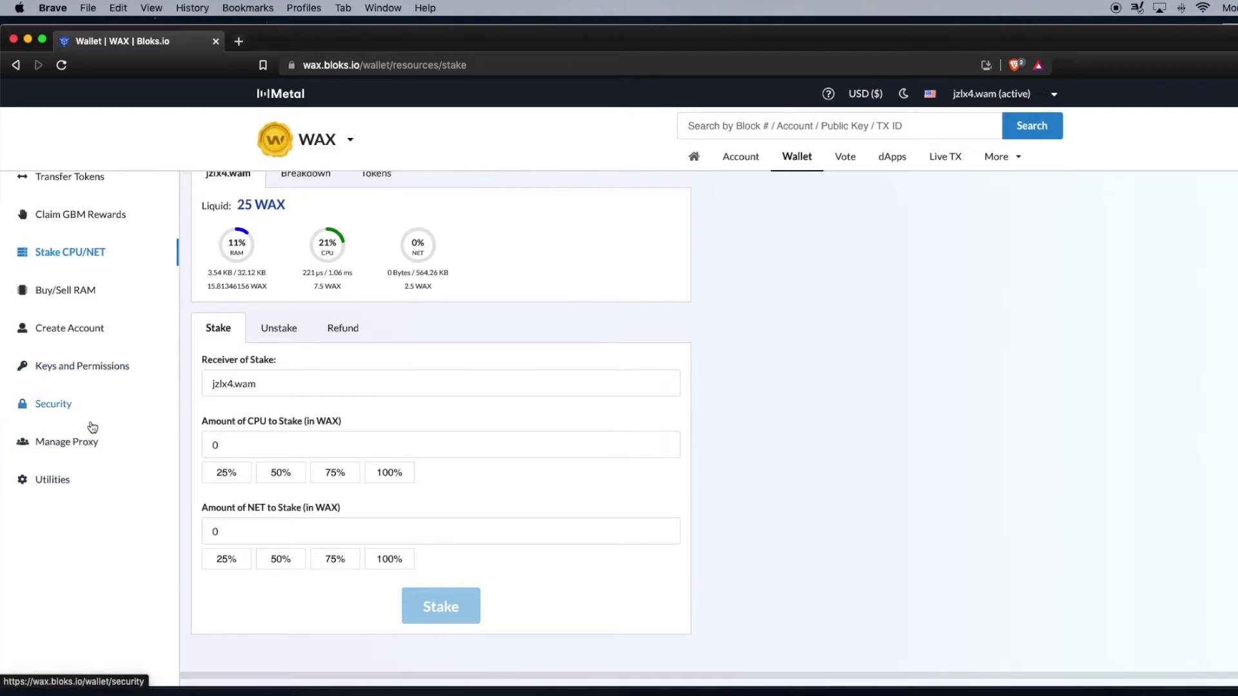
{"action": "left_click", "coordinate": [85, 442]}
{"action": "scroll", "coordinate": [79, 460], "scroll_direction": "up", "scroll_amount": 1}
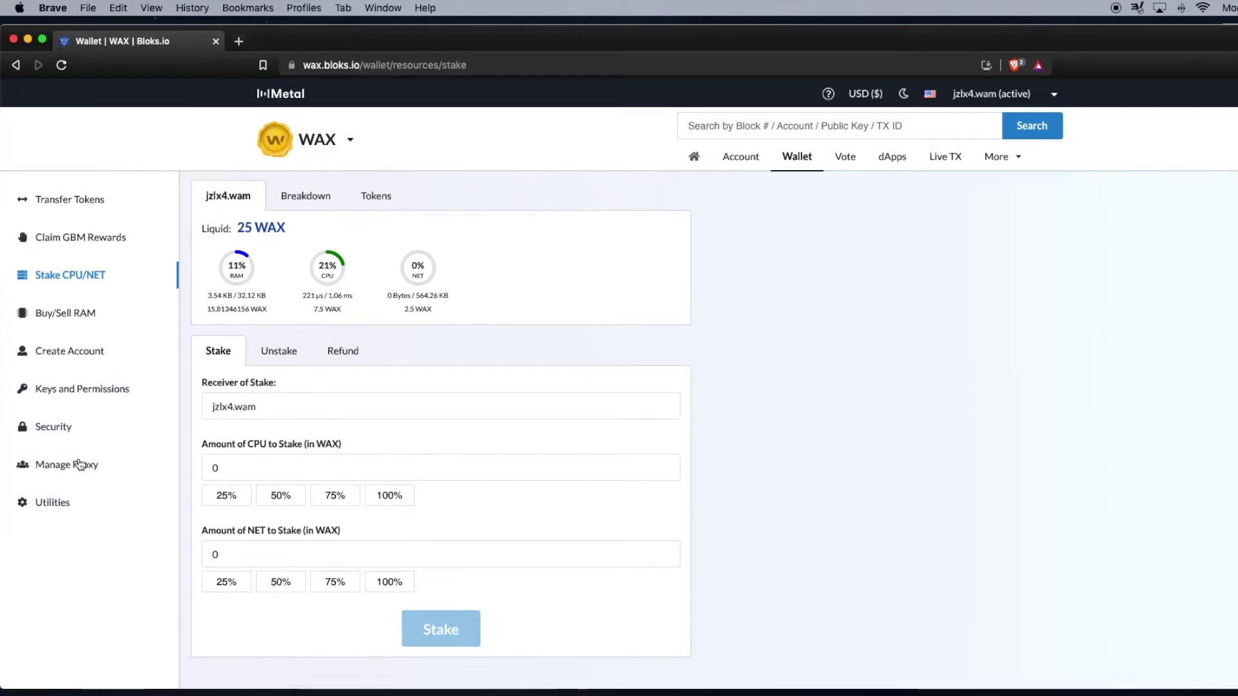
Show the Validators table on the Vote page.
{"action": "left_click", "coordinate": [845, 159]}
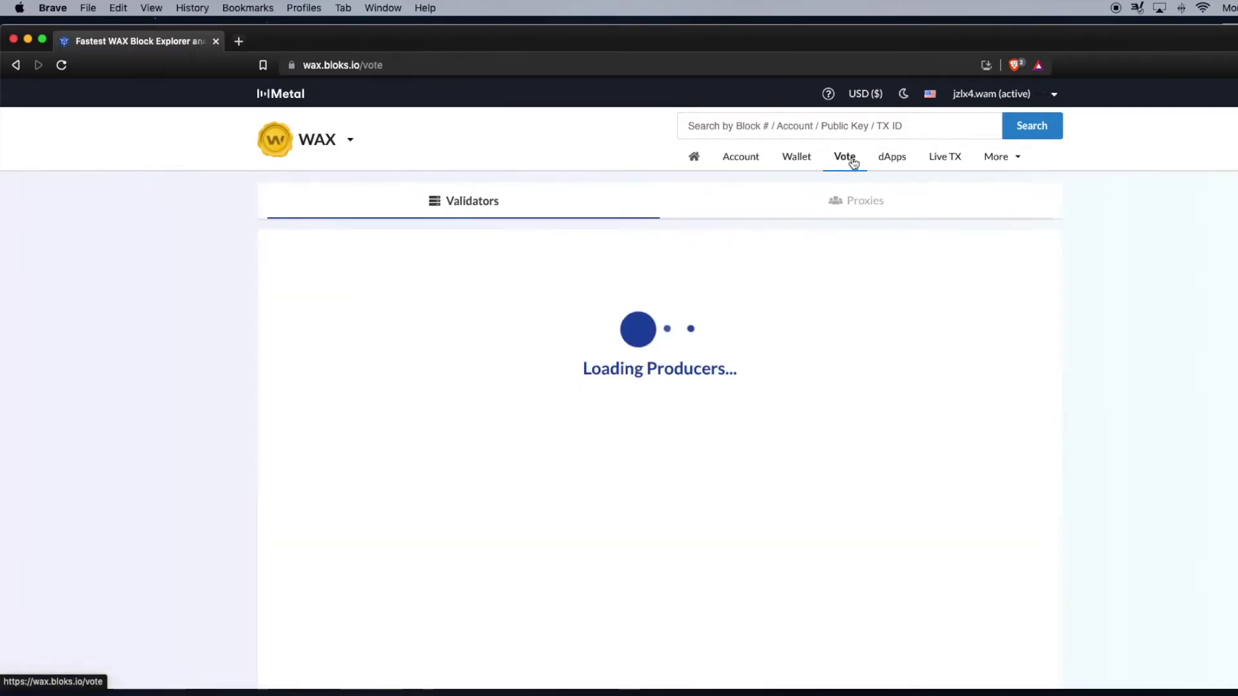
{"action": "scroll", "coordinate": [1208, 409], "scroll_direction": "down", "scroll_amount": 1}
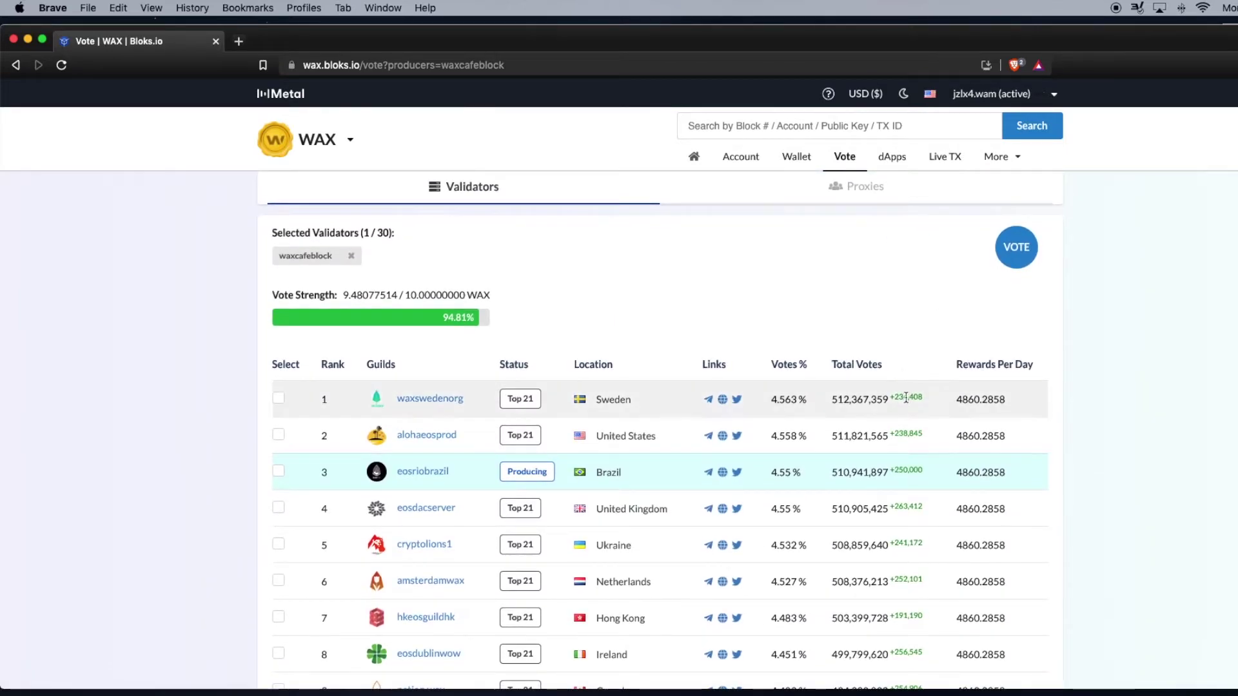
{"action": "scroll", "coordinate": [919, 450], "scroll_direction": "down", "scroll_amount": 3}
{"action": "scroll", "coordinate": [919, 451], "scroll_direction": "down", "scroll_amount": 2}
{"action": "scroll", "coordinate": [918, 451], "scroll_direction": "down", "scroll_amount": 1}
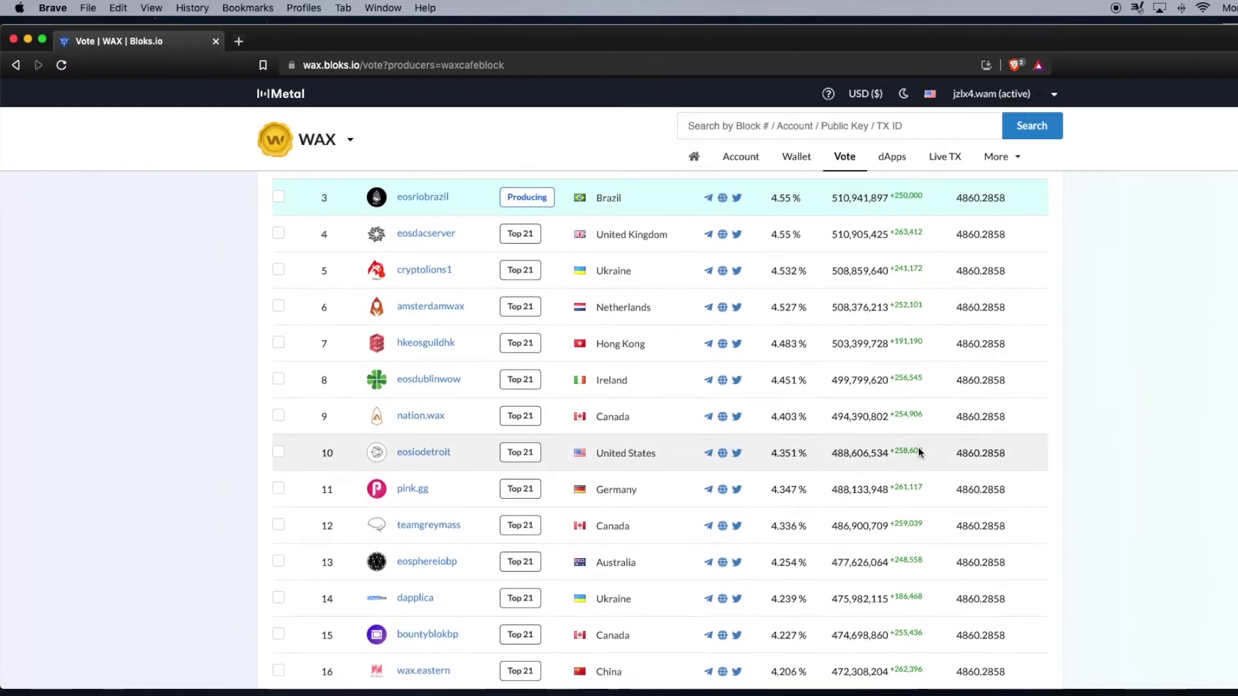
{"action": "scroll", "coordinate": [918, 451], "scroll_direction": "down", "scroll_amount": 3}
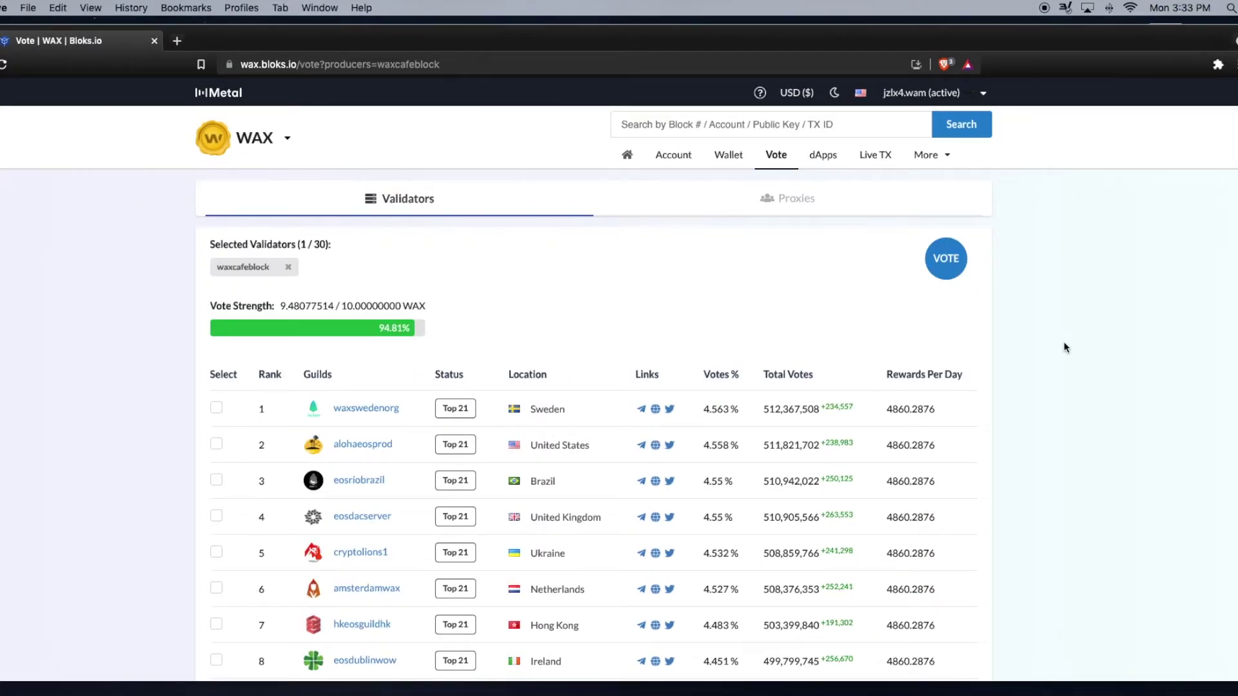
Show the Proxies list with the account proxied to kaefersproxy, then move on to dApps.
{"action": "left_click", "coordinate": [808, 199]}
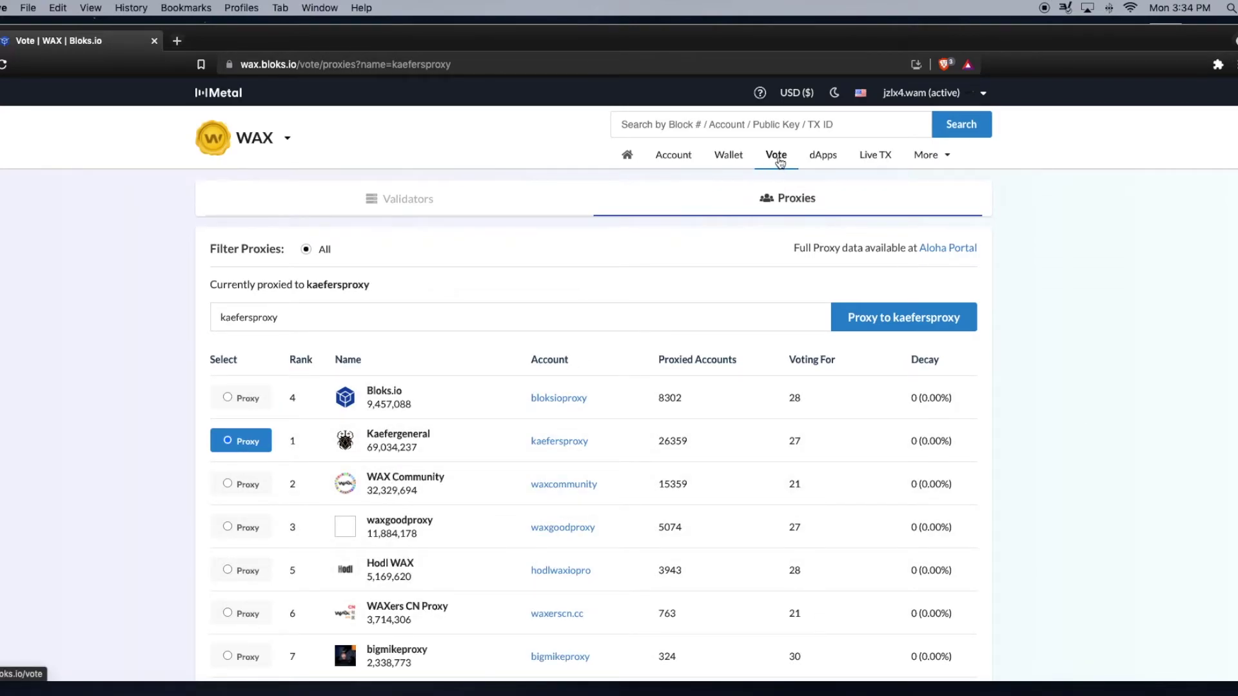
{"action": "left_click", "coordinate": [824, 157]}
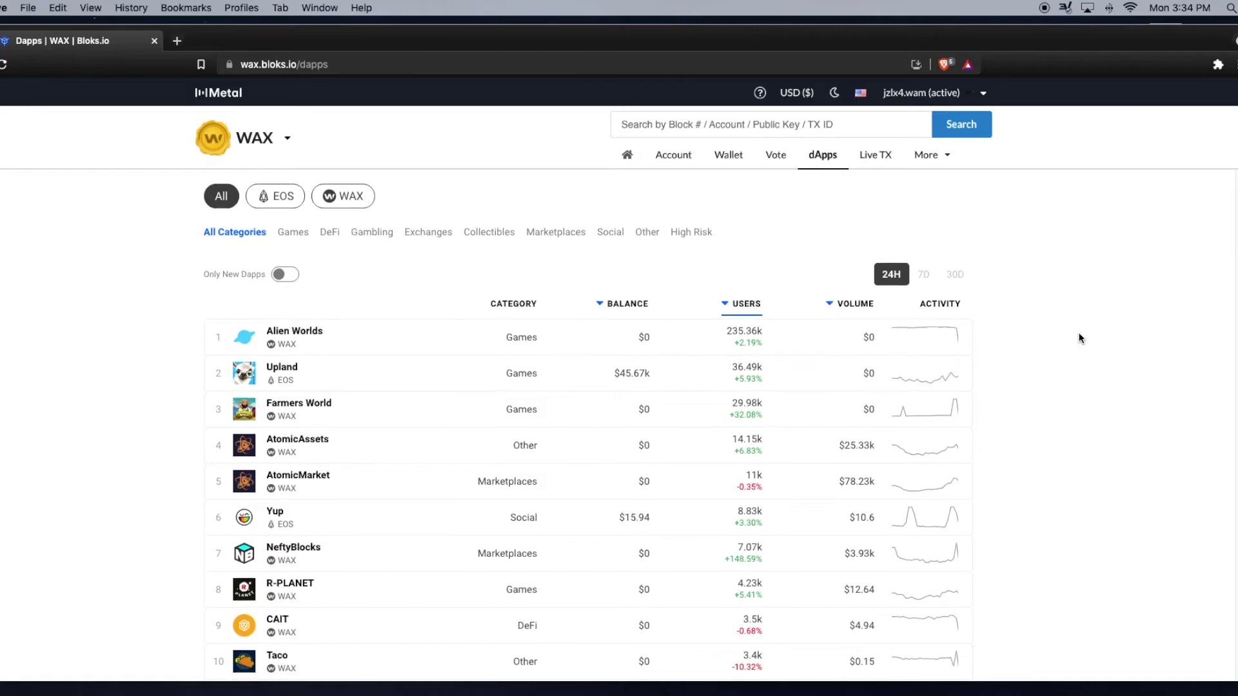
{"action": "scroll", "coordinate": [1080, 338], "scroll_direction": "down", "scroll_amount": 1}
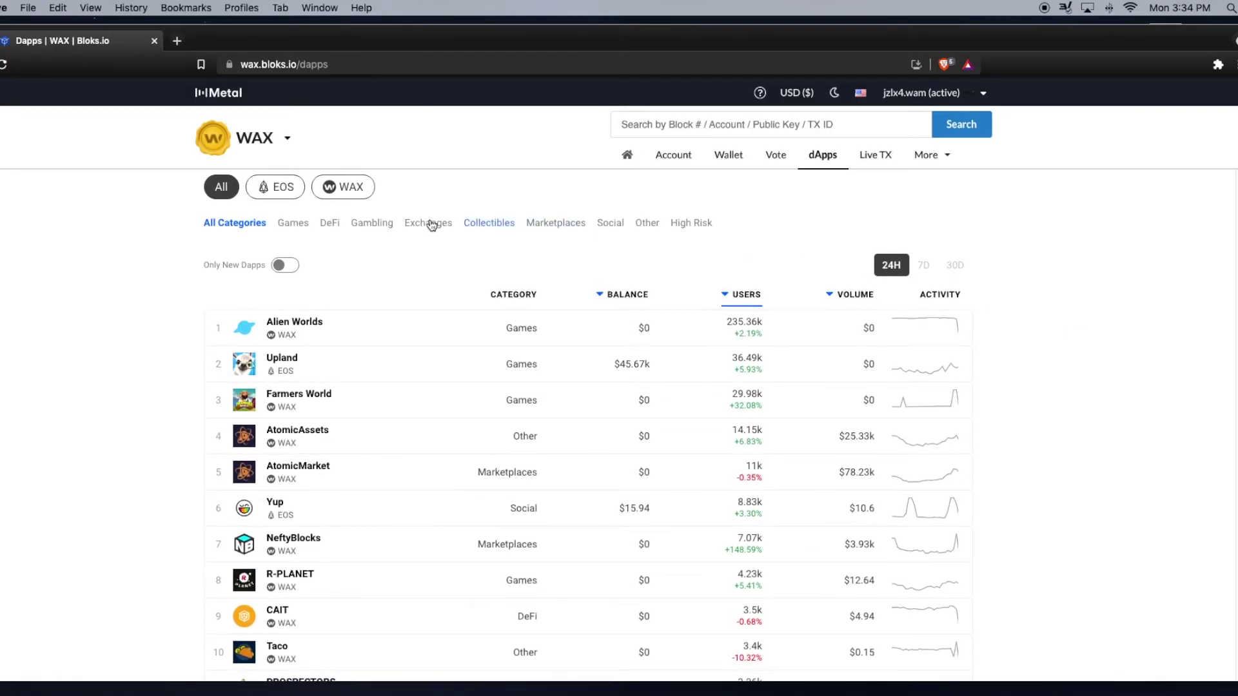
Filter the dApps rankings to the Collectibles category (Splinterlands, WAX Packs).
{"action": "left_click", "coordinate": [486, 226]}
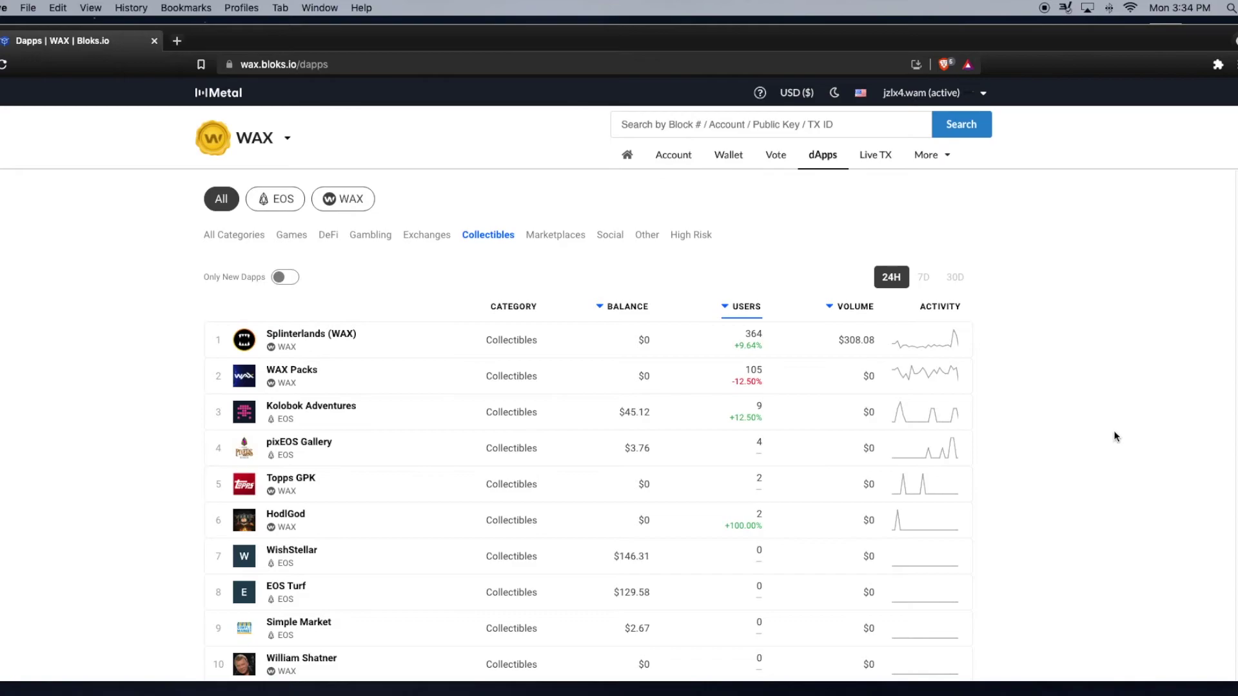
{"action": "scroll", "coordinate": [1114, 437], "scroll_direction": "down", "scroll_amount": 5}
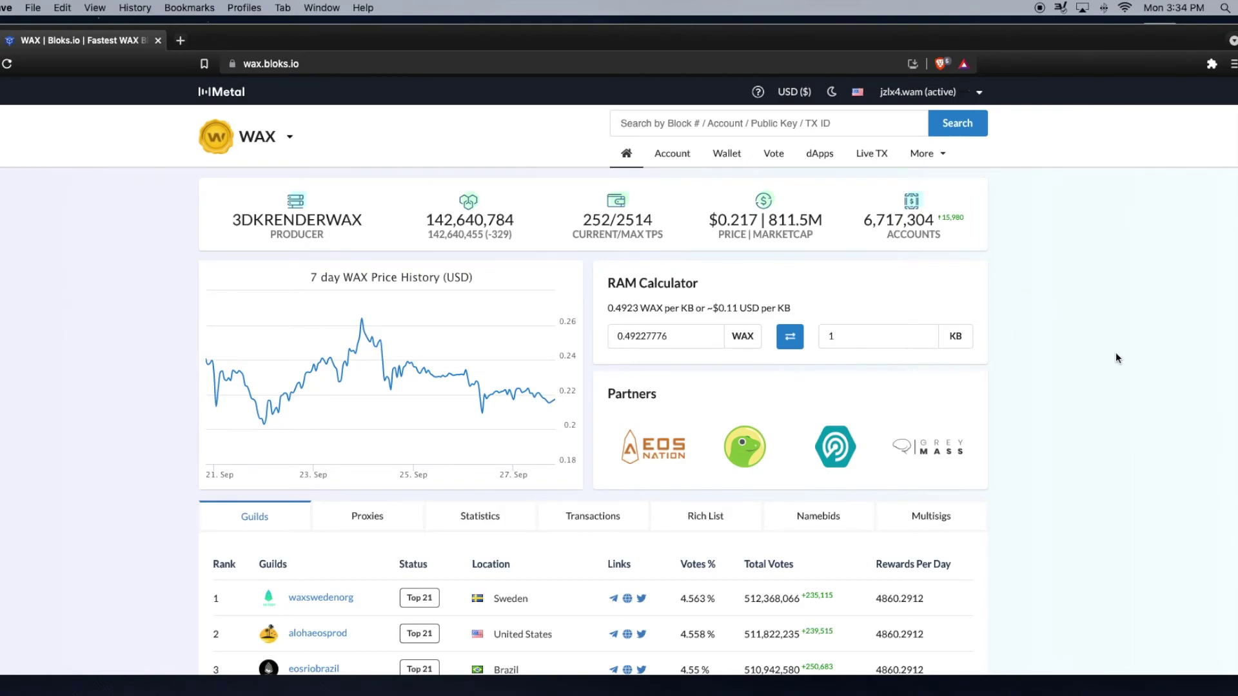
{"action": "scroll", "coordinate": [1116, 358], "scroll_direction": "down", "scroll_amount": 2}
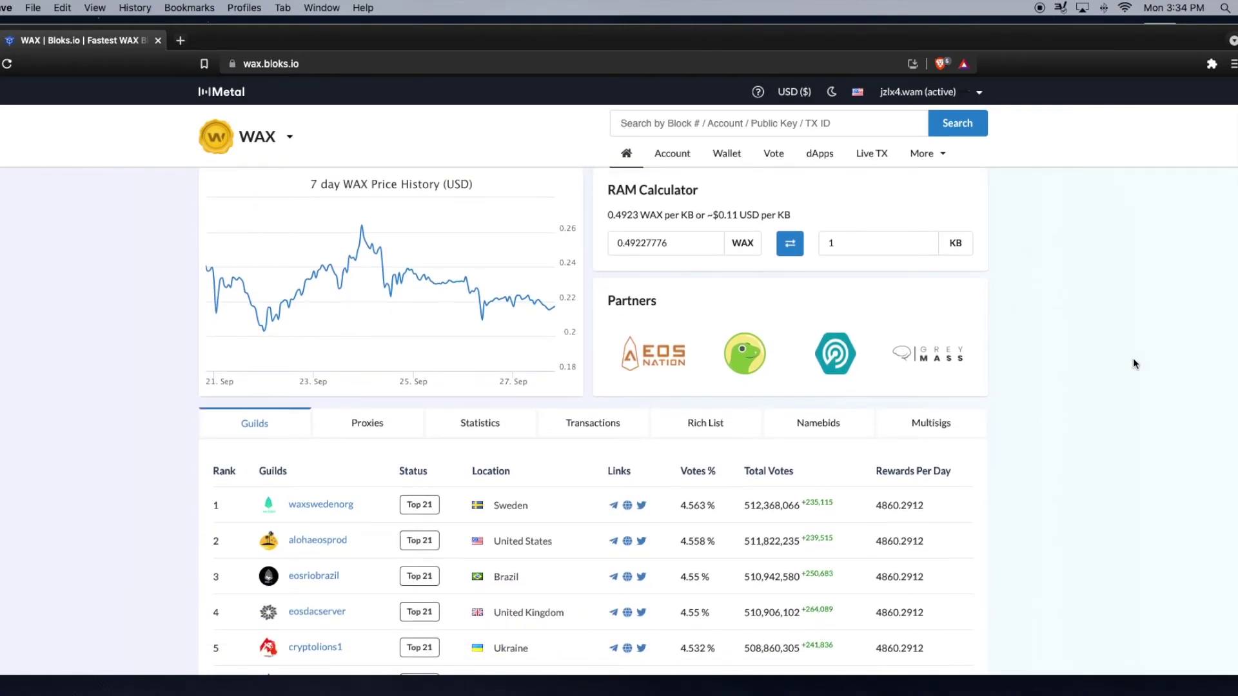
{"action": "scroll", "coordinate": [1135, 364], "scroll_direction": "up", "scroll_amount": 2}
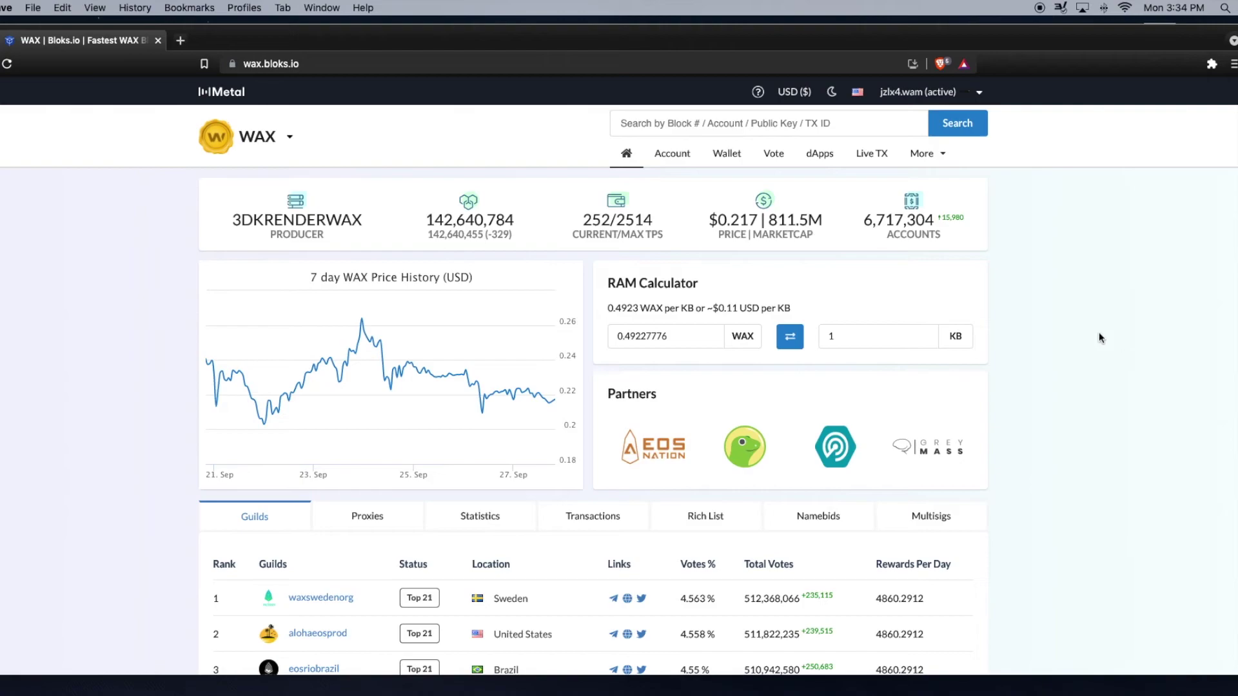